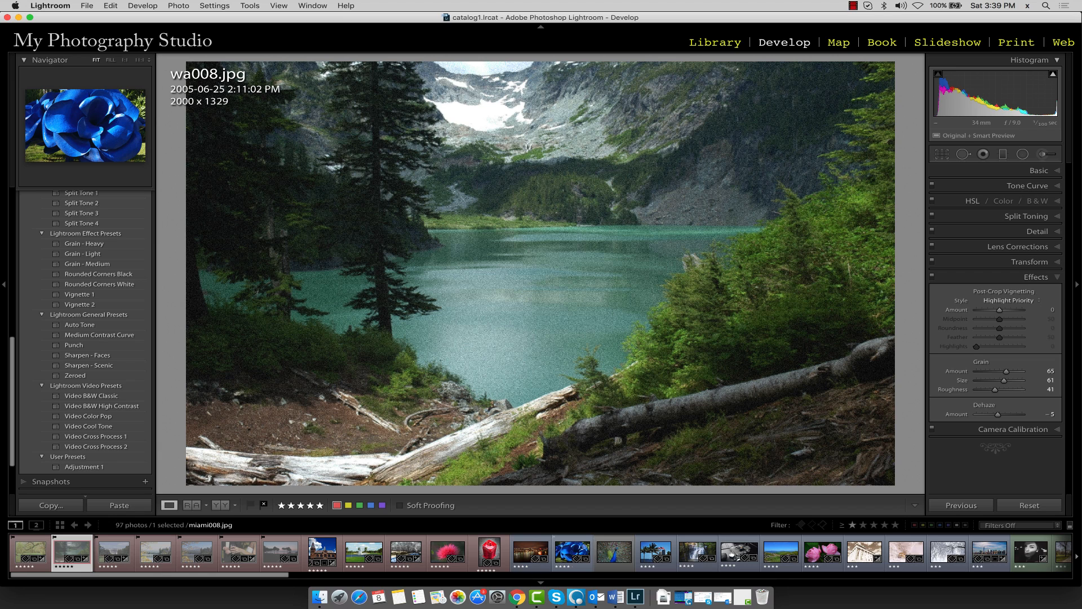
Select the MyRAW.NEF photo for developing and expand its Basic adjustments
scroll(541, 556, "right", 10)
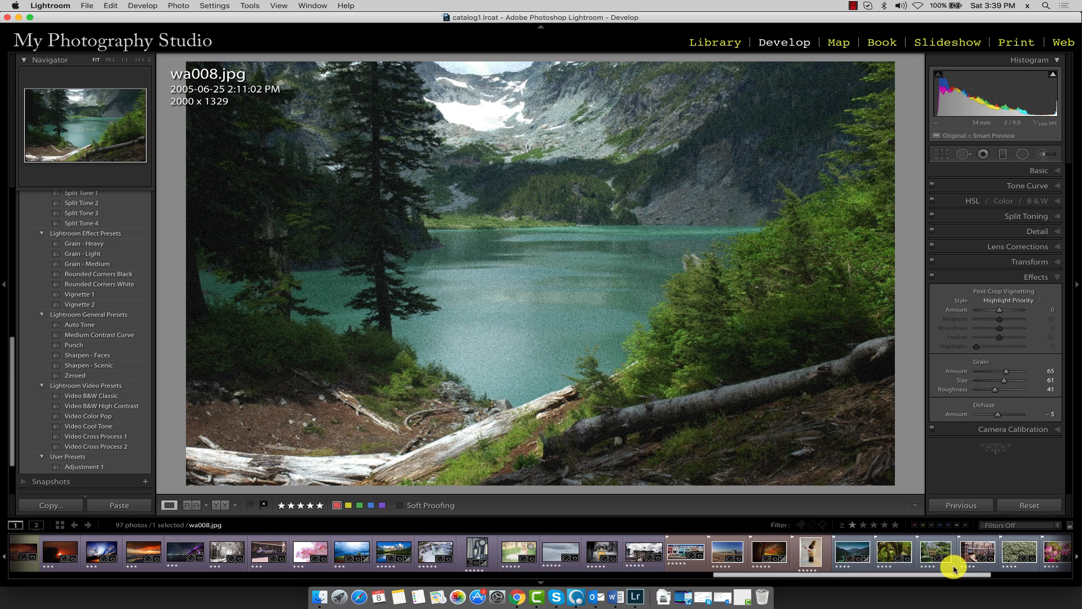
left_click(808, 551)
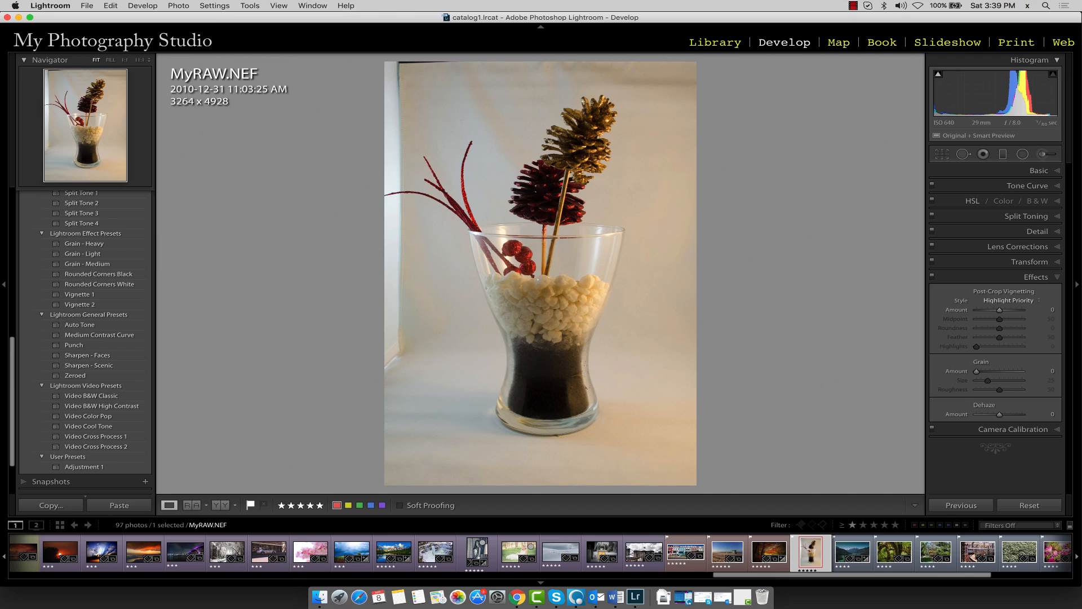
left_click(1052, 171)
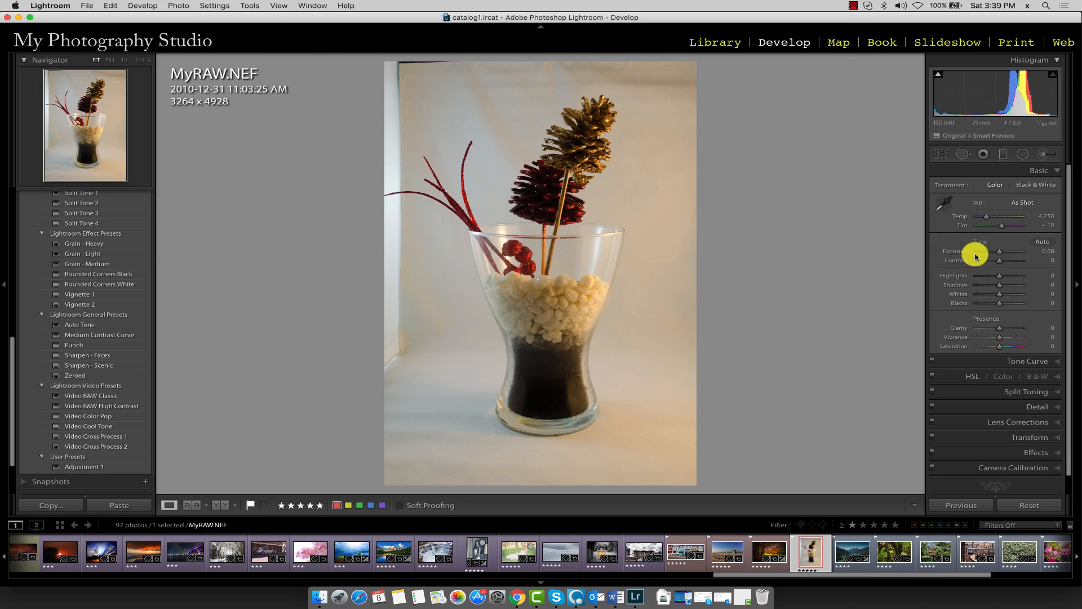
Try the Auto, Daylight and Cloudy white balance presets on the raw photo
left_click(1031, 203)
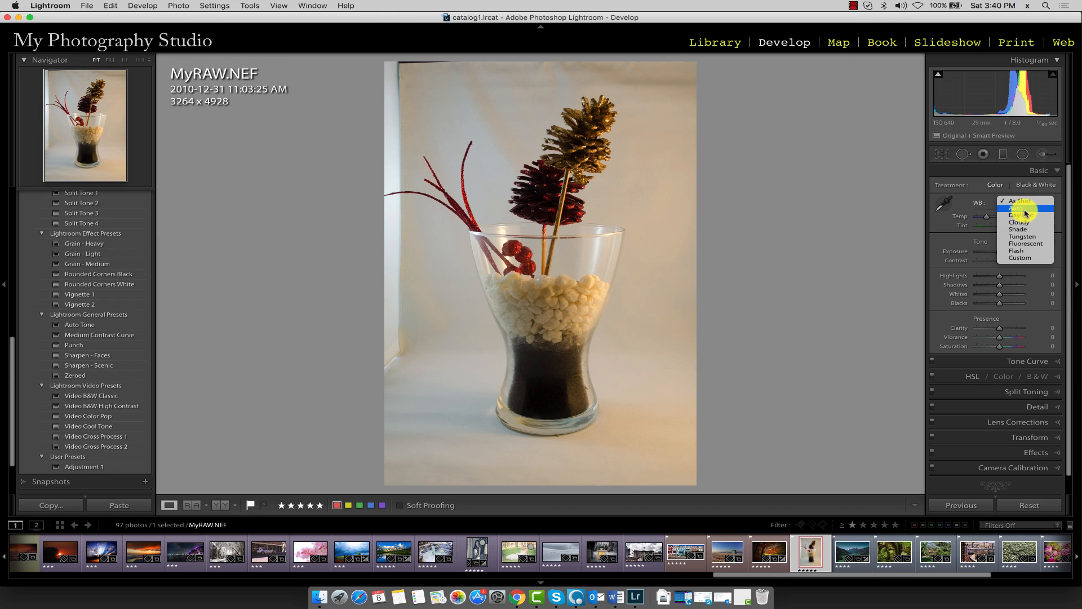
left_click(1024, 210)
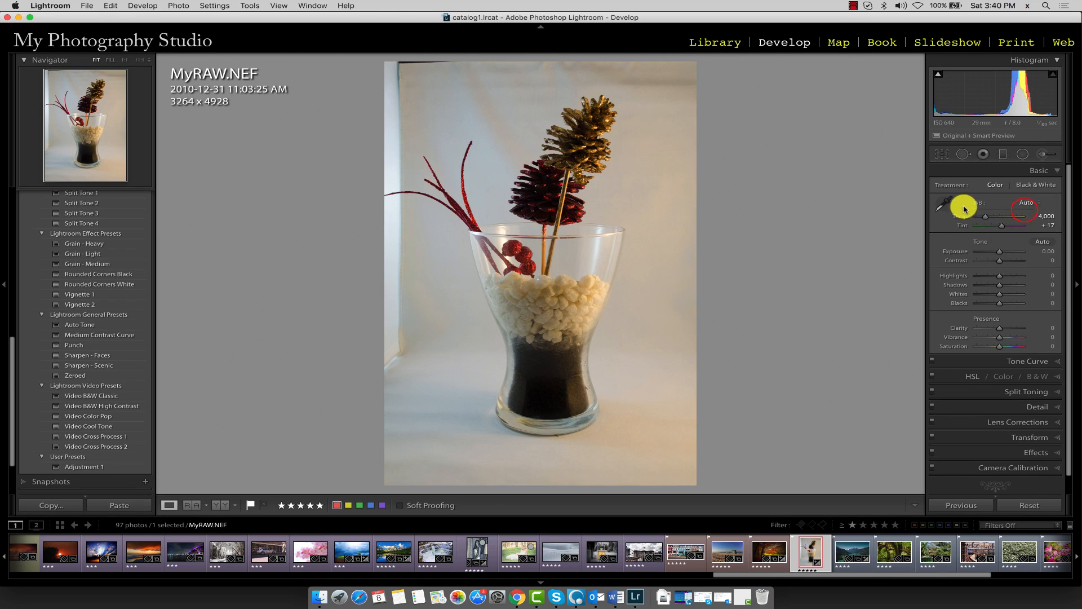
left_click(1025, 204)
left_click(1028, 208)
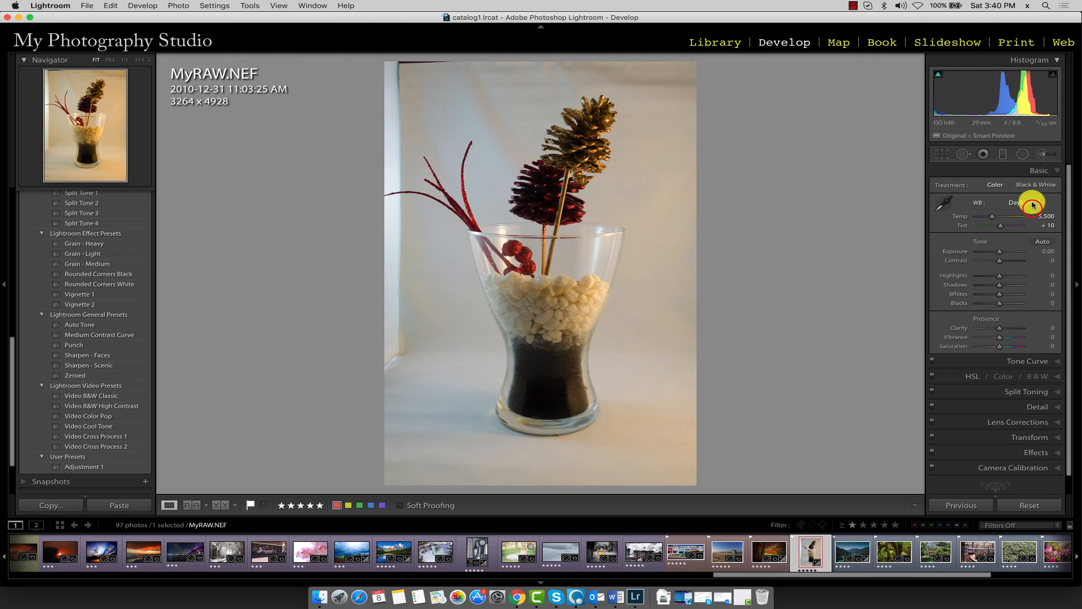
left_click(1033, 202)
left_click(1031, 208)
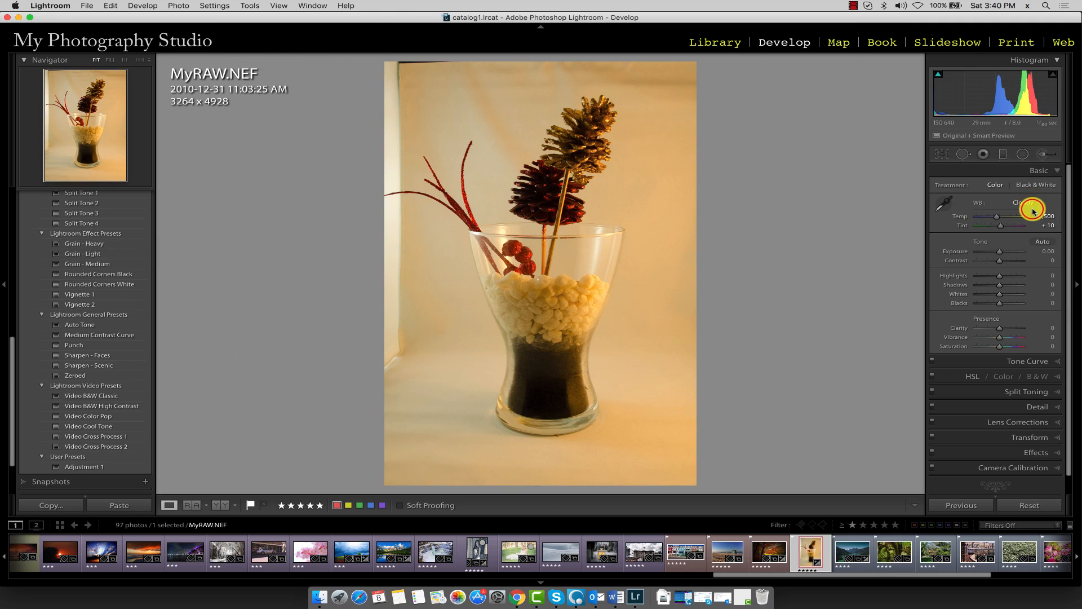
Try the Tungsten, Fluorescent and Flash white balance presets on the raw photo
left_click(1033, 204)
left_click(1031, 217)
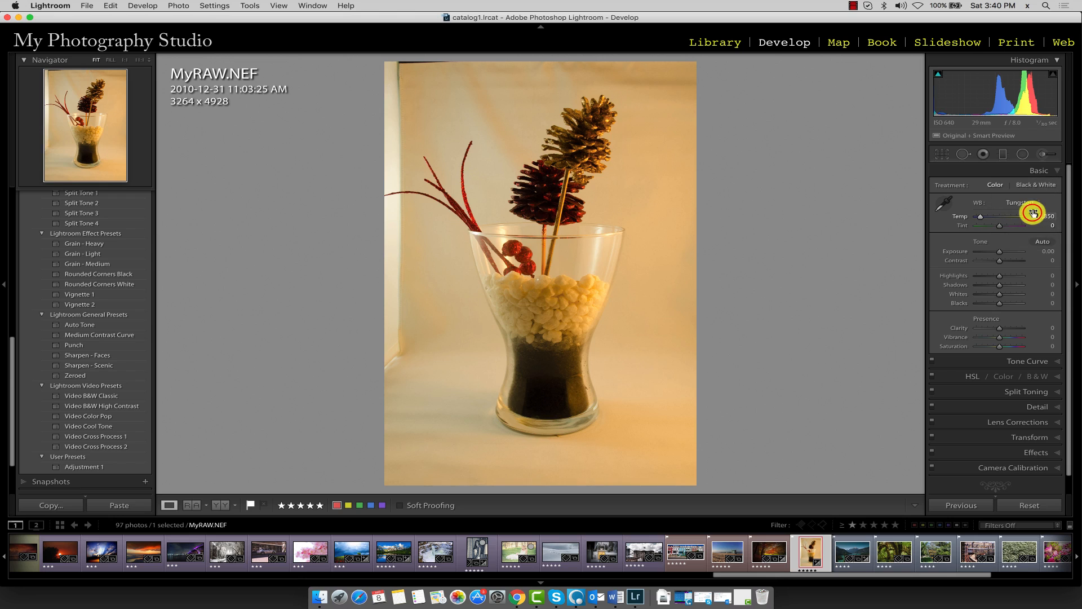
left_click(1032, 204)
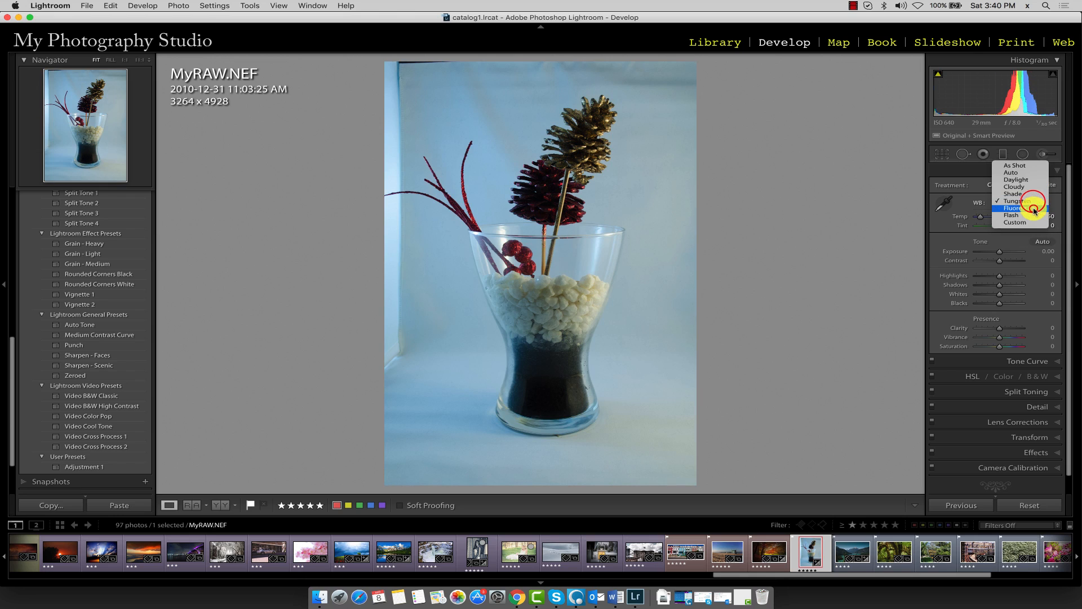
left_click(1034, 211)
left_click(1033, 205)
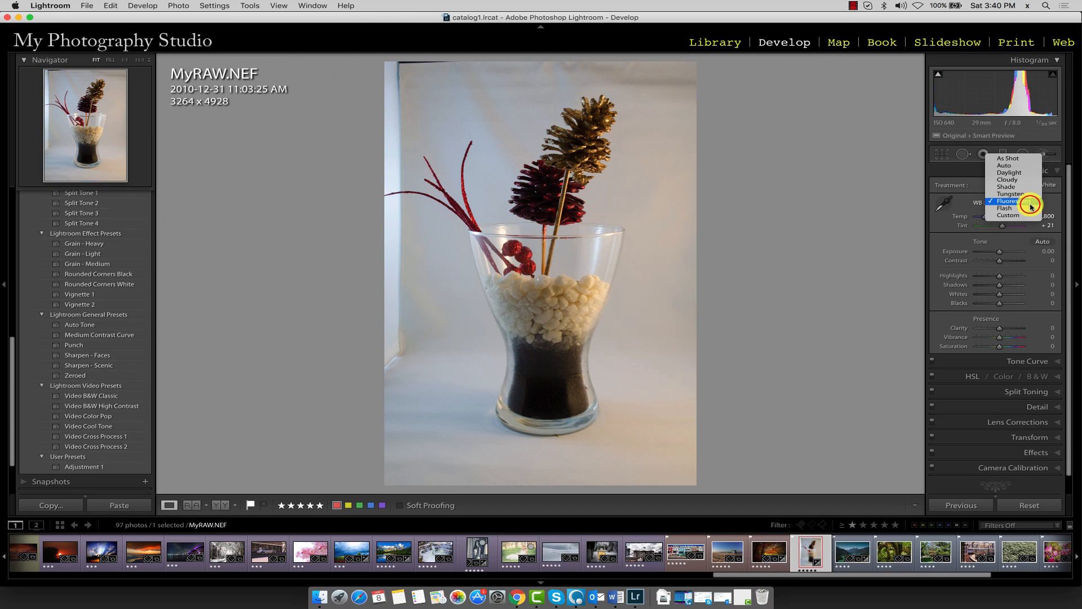
left_click(1031, 209)
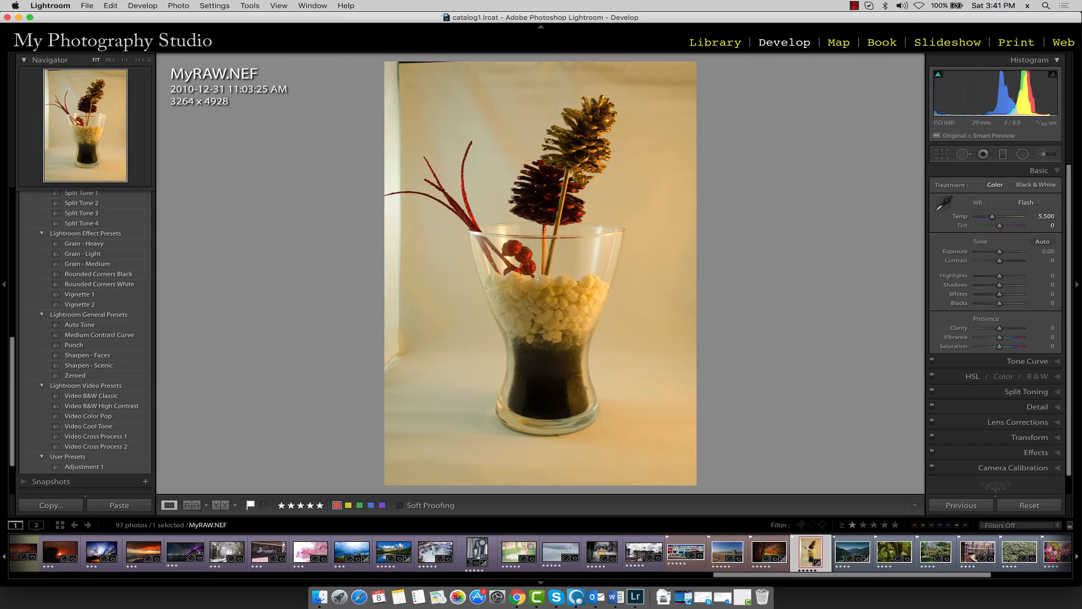
Restore the raw photo's white balance to As Shot
left_click(69, 368)
left_click(1036, 203)
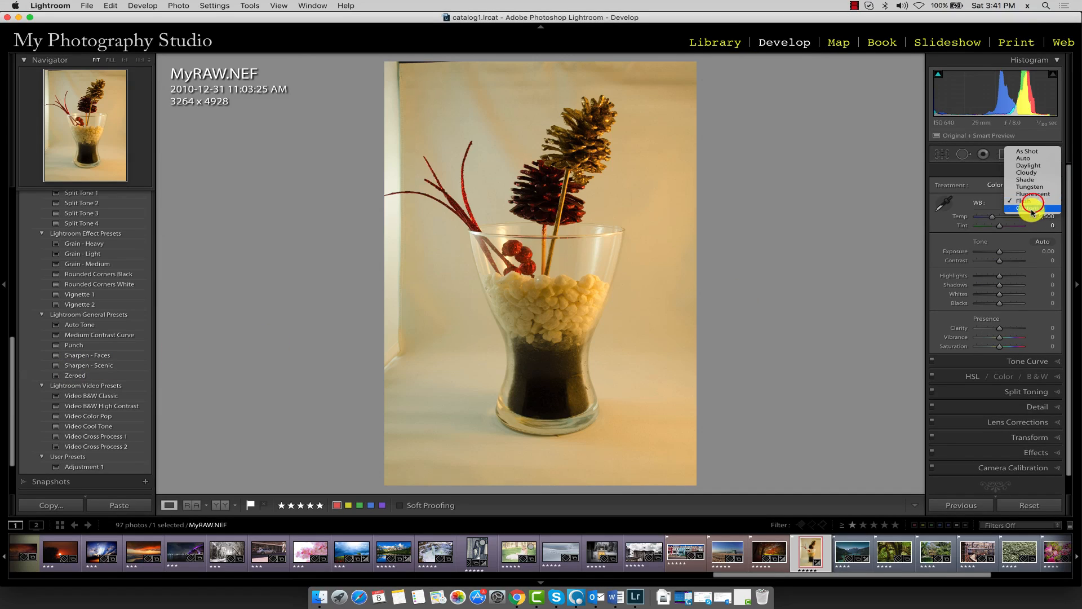
left_click(1031, 152)
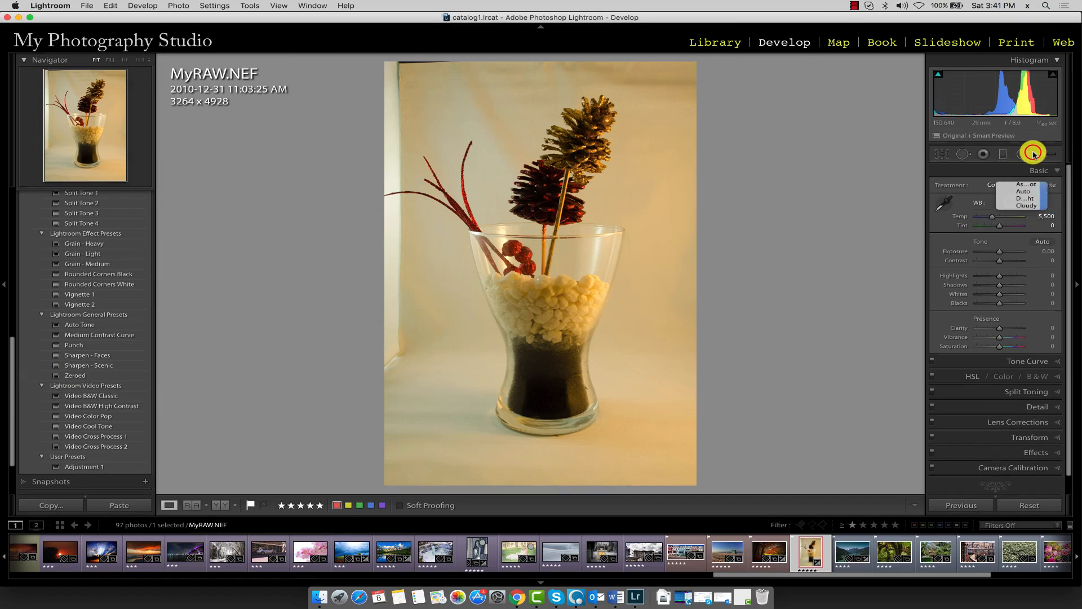
View the Camera Calibration profile options available for the raw photo
left_click(1052, 469)
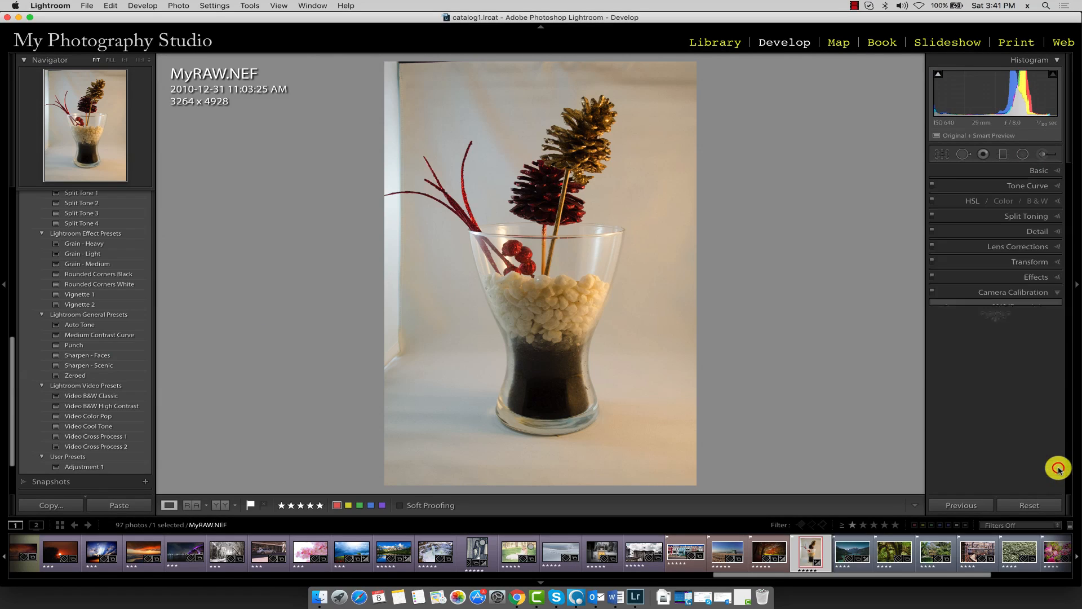
left_click(1015, 321)
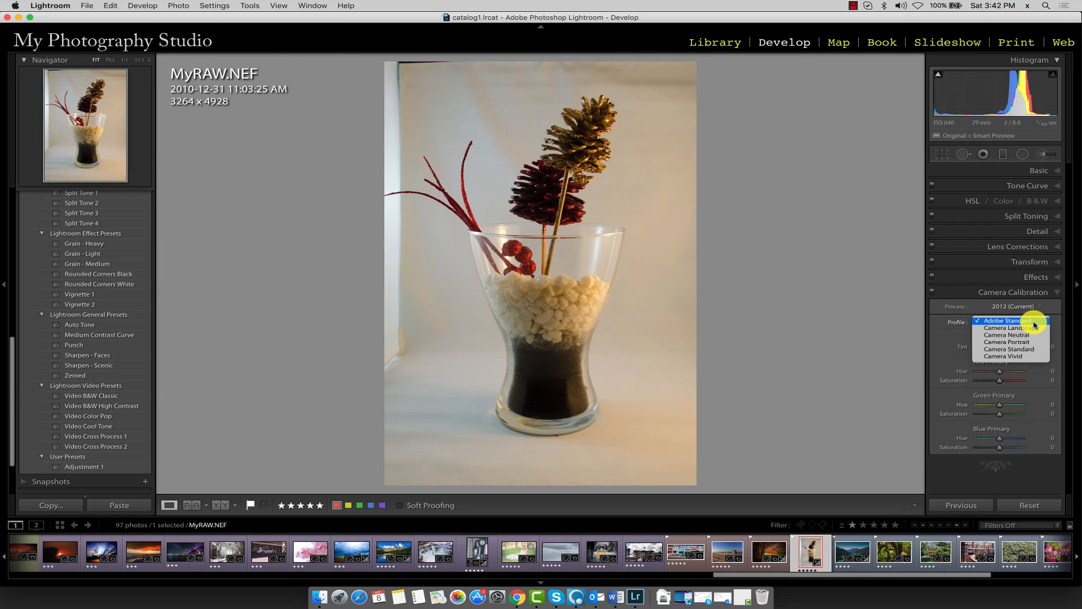
Select wa005.jpg and examine its white balance presets and Camera Calibration profile options for comparison with the raw photo
left_click(855, 545)
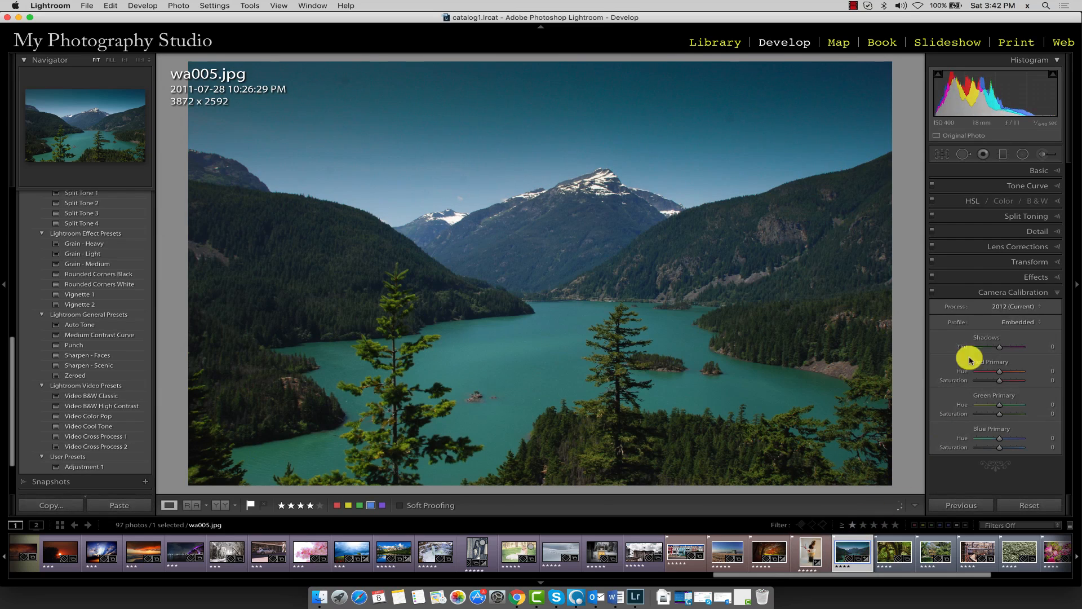
left_click(1056, 171)
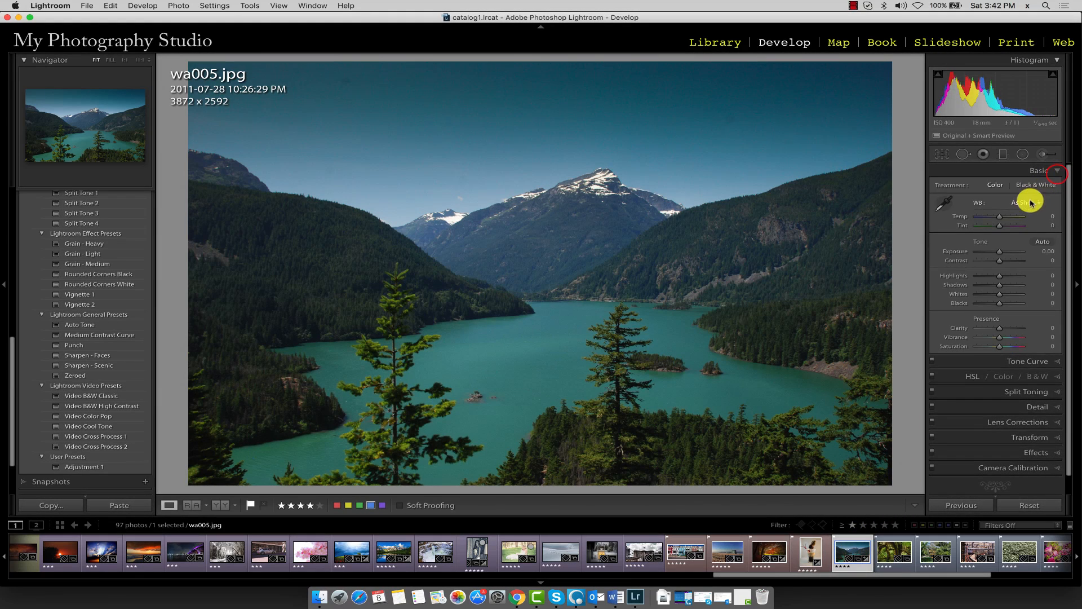
left_click(1031, 202)
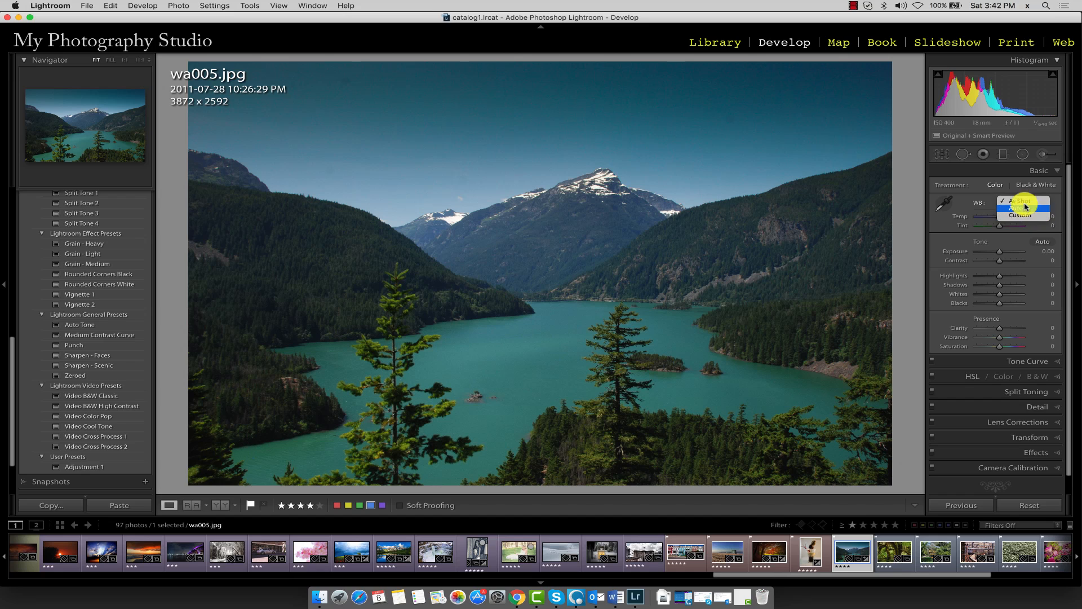
left_click(971, 212)
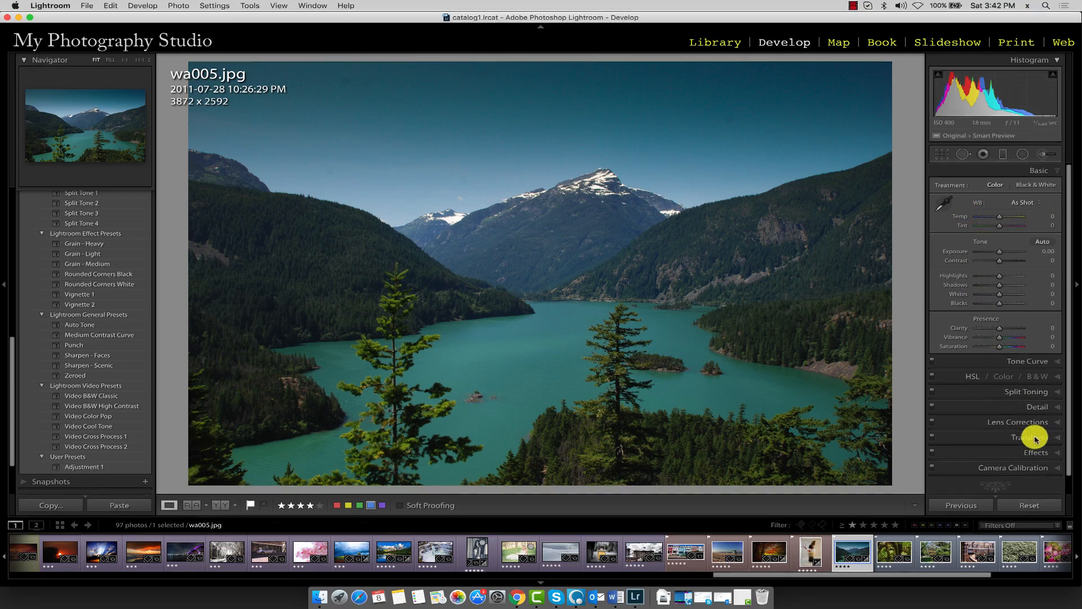
left_click(1055, 468)
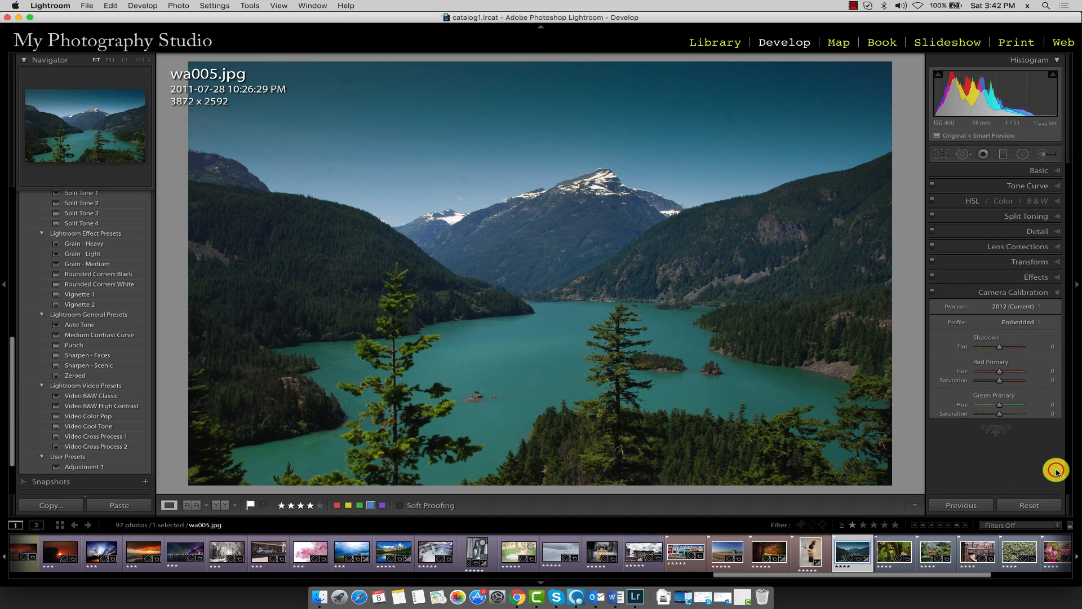
left_click(1018, 325)
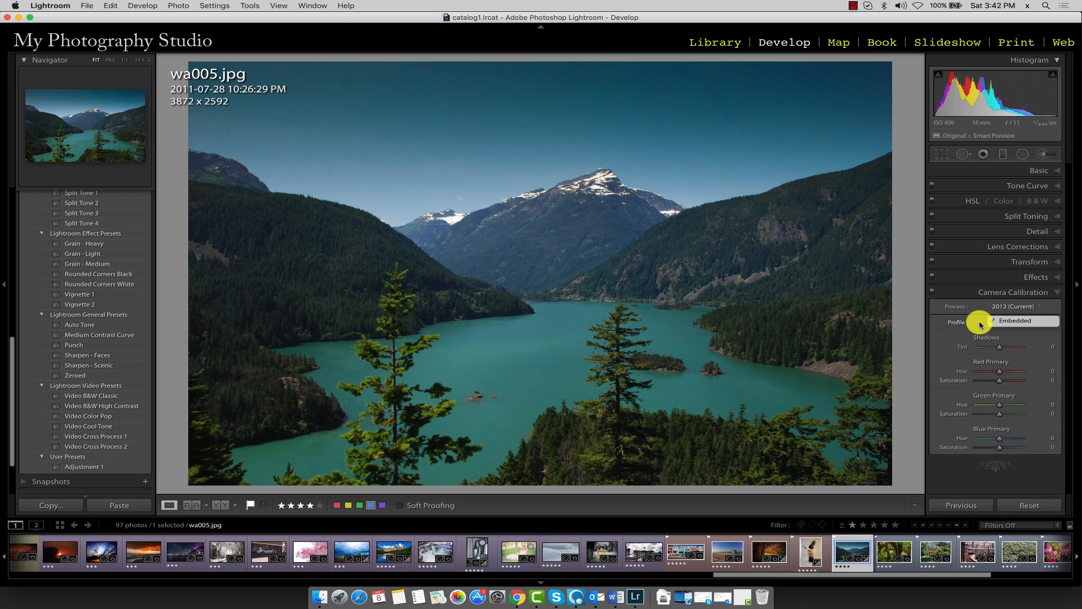
Return to MyRAW.NEF and set its Camera Calibration profile to Camera Standard
left_click(810, 549)
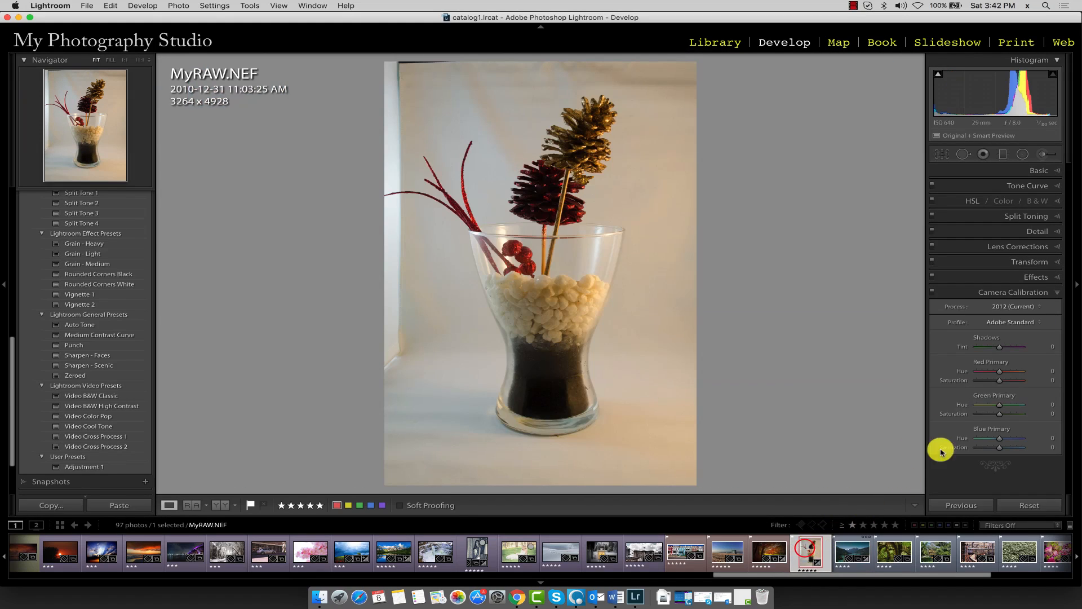
left_click(1039, 324)
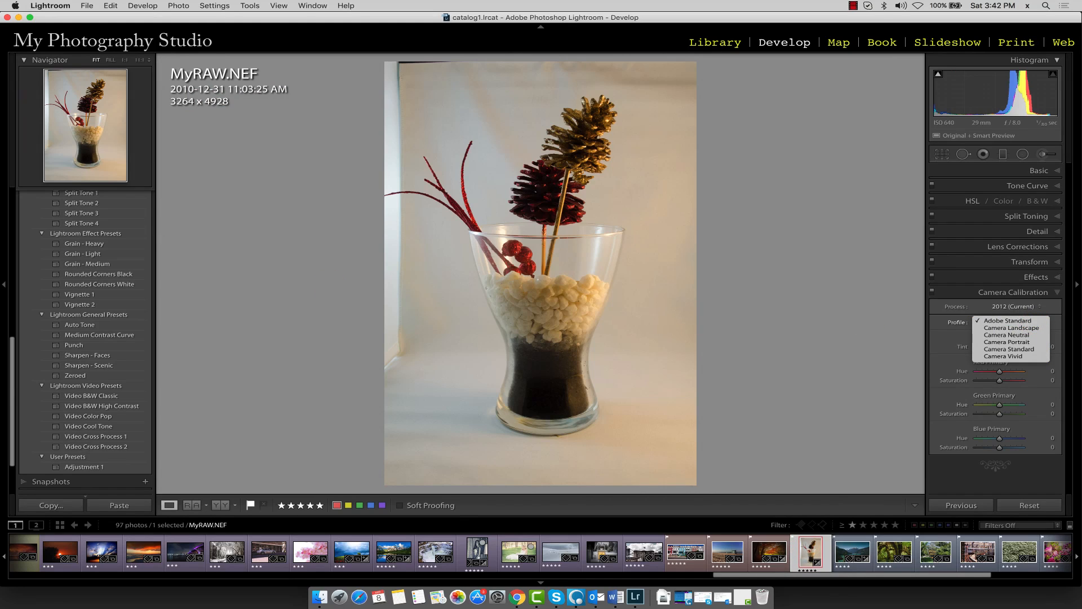
left_click(67, 323)
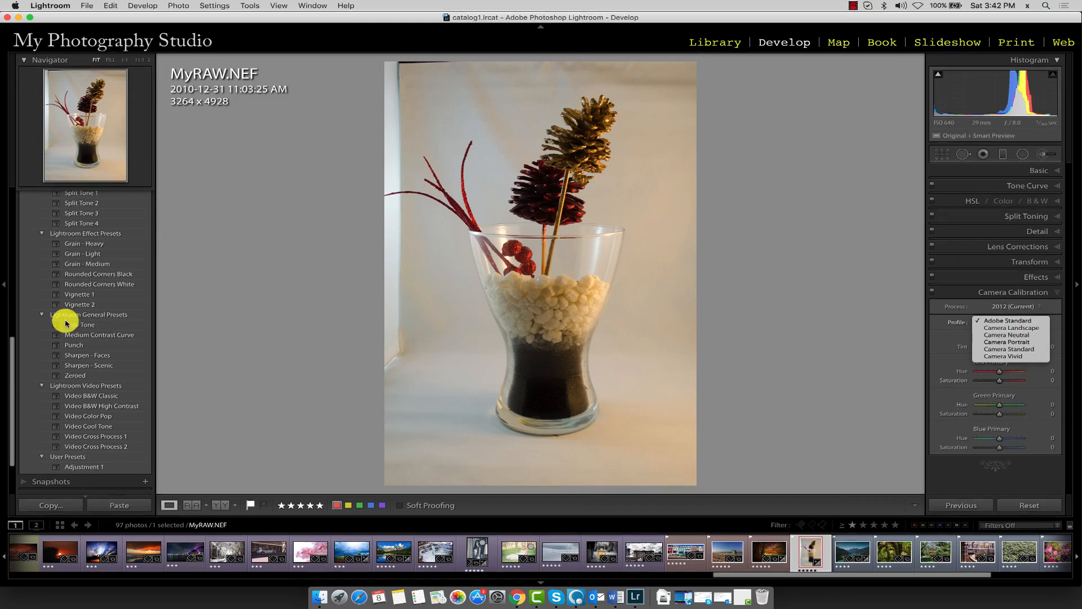
left_click(1014, 349)
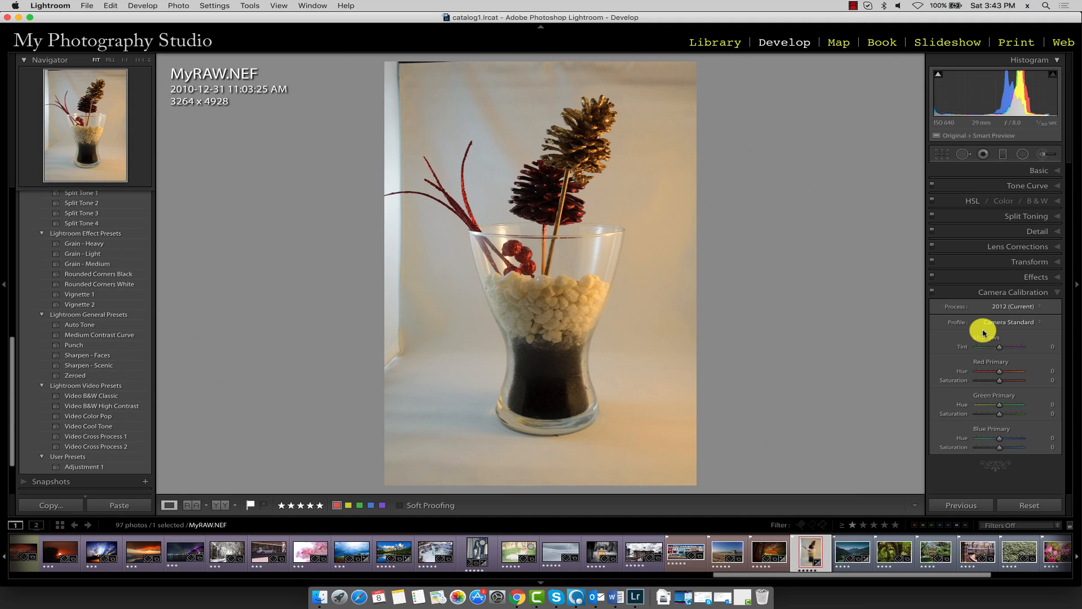
Set the calibration Shadows Tint to -3, Red Primary Hue to -3 and Green Primary Hue to +2
mouse_move(998, 346)
left_mouse_down()
mouse_move(978, 349)
mouse_move(1020, 350)
mouse_move(997, 348)
left_mouse_up()
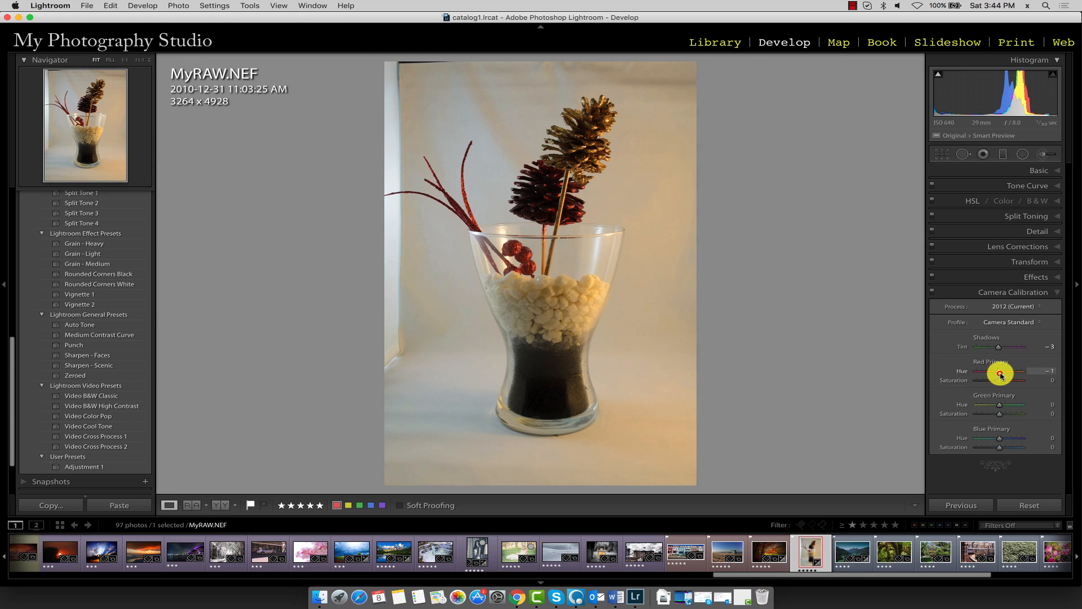
left_click_drag(998, 373, 998, 438)
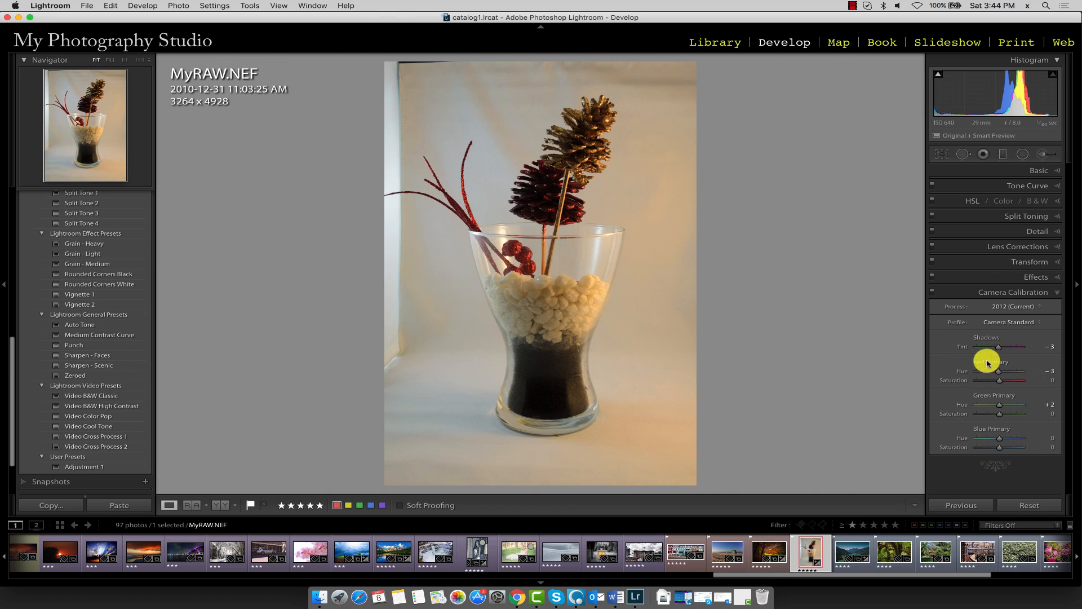
Try the Camera Landscape, Adobe Standard, Camera Neutral and Camera Portrait calibration profiles in turn on the raw photo
left_click(1018, 324)
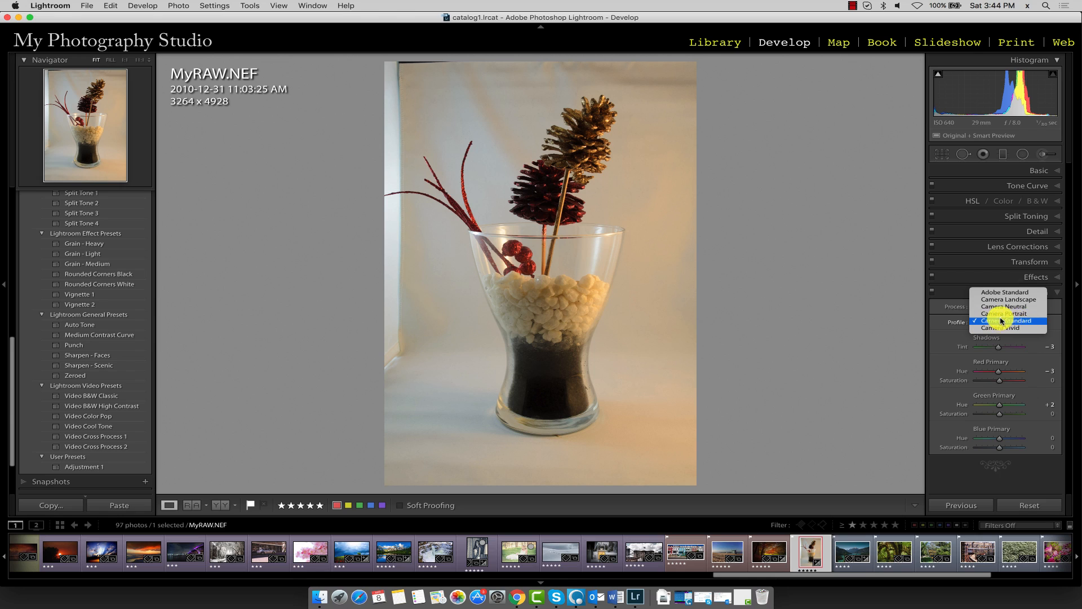
left_click(993, 300)
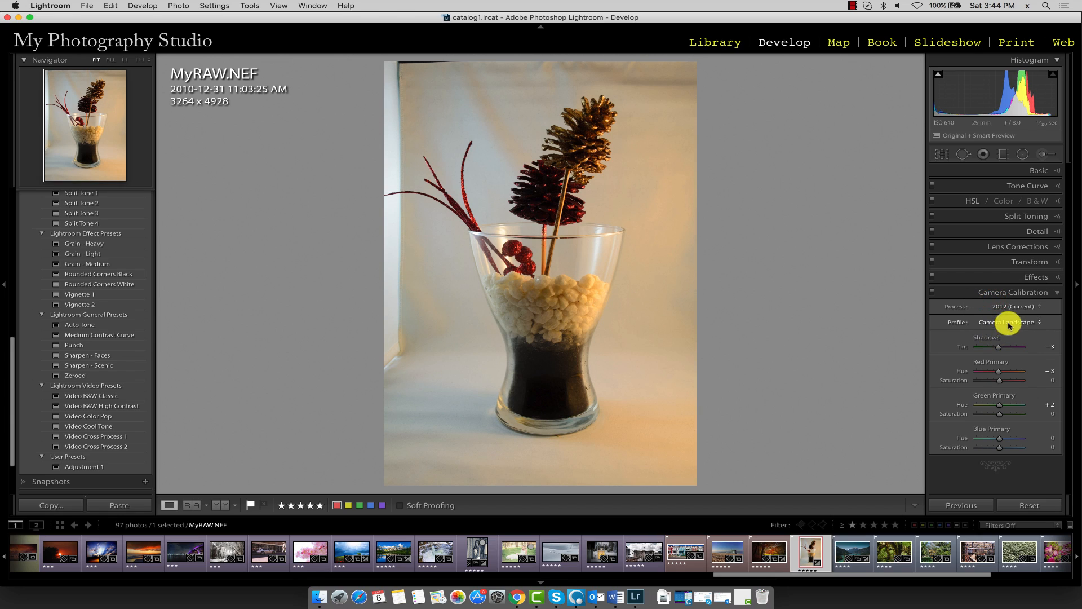
left_click(1006, 321)
left_click(1007, 316)
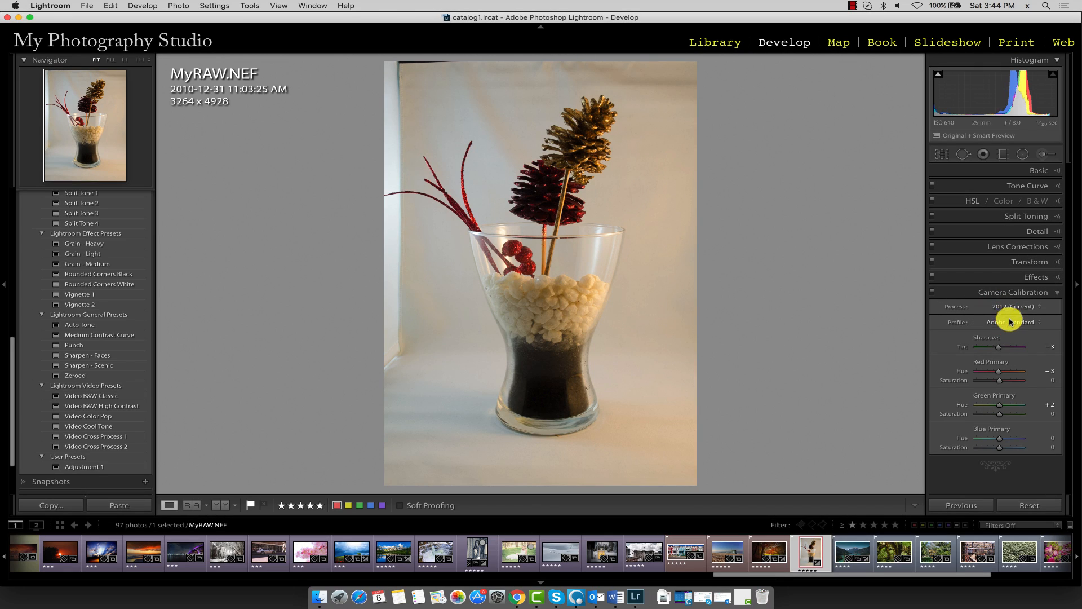
left_click(1010, 322)
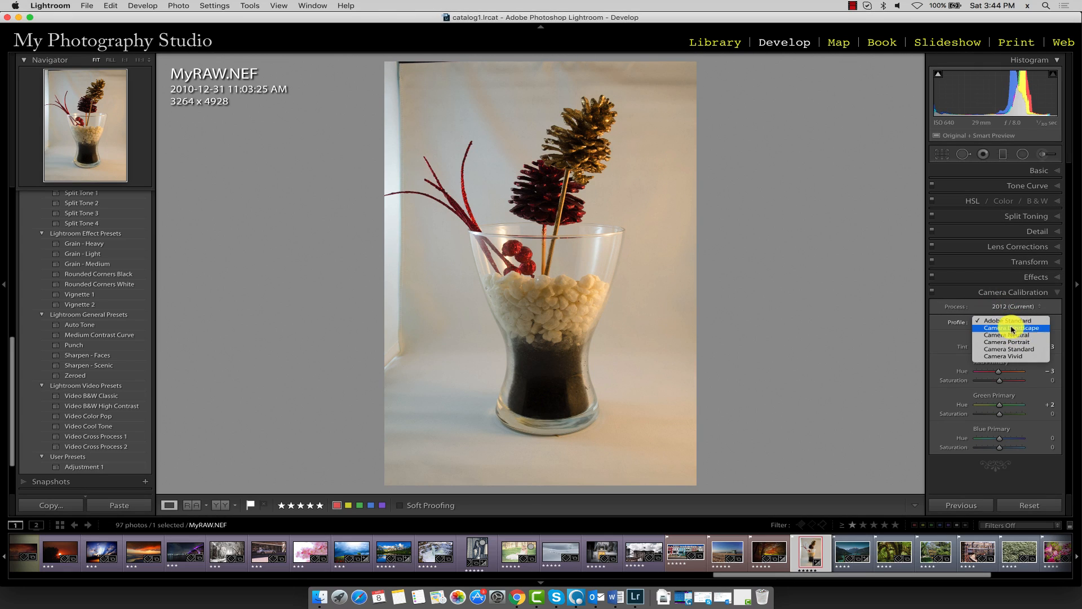
left_click(1011, 335)
left_click(1008, 322)
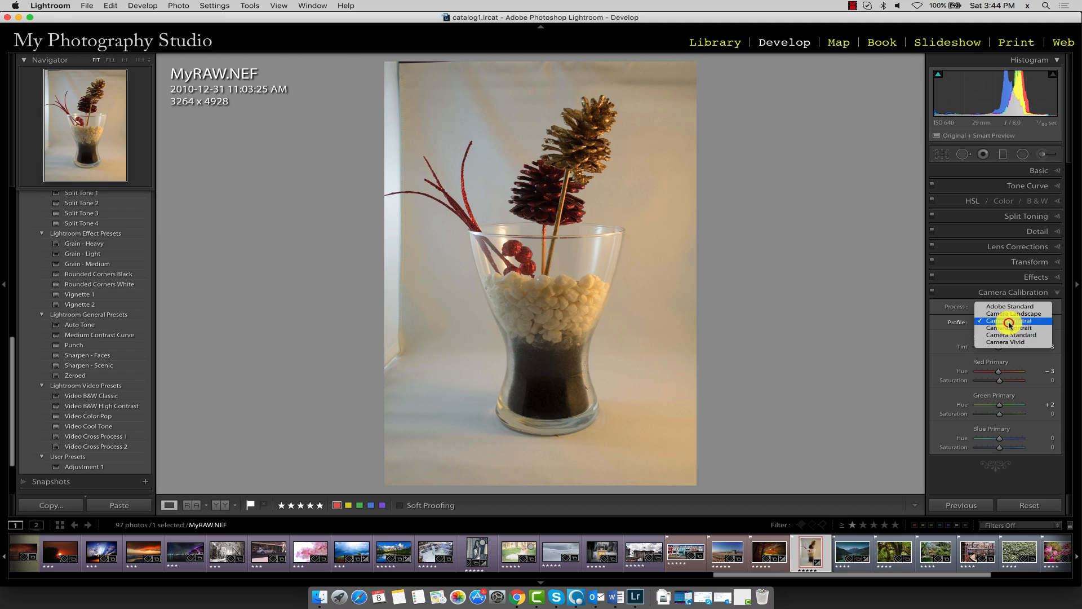
left_click(1023, 328)
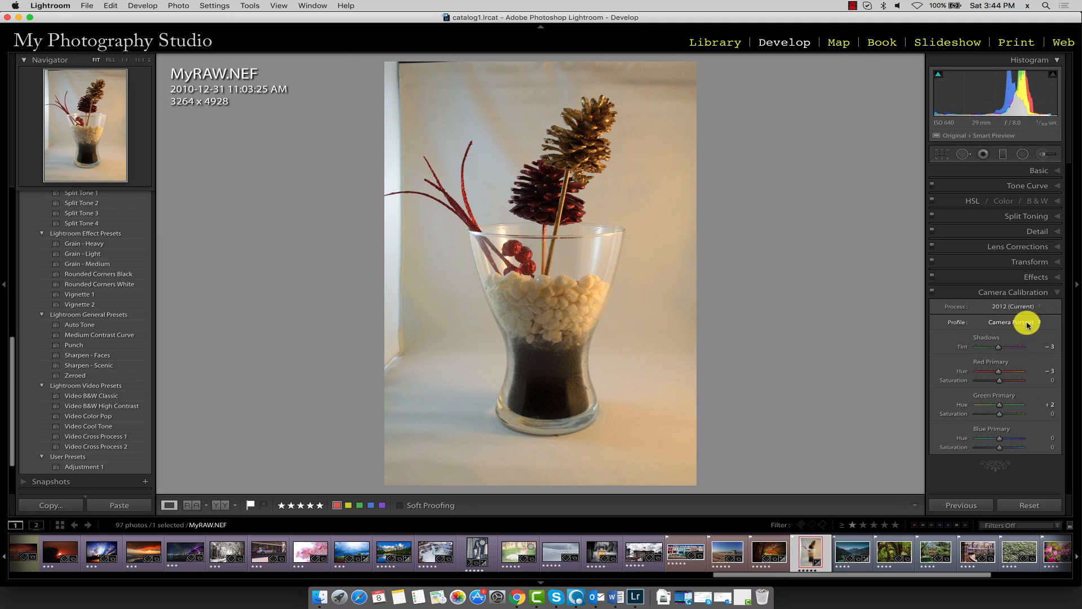
Set the raw photo's calibration profile to Camera Neutral
left_click(1027, 325)
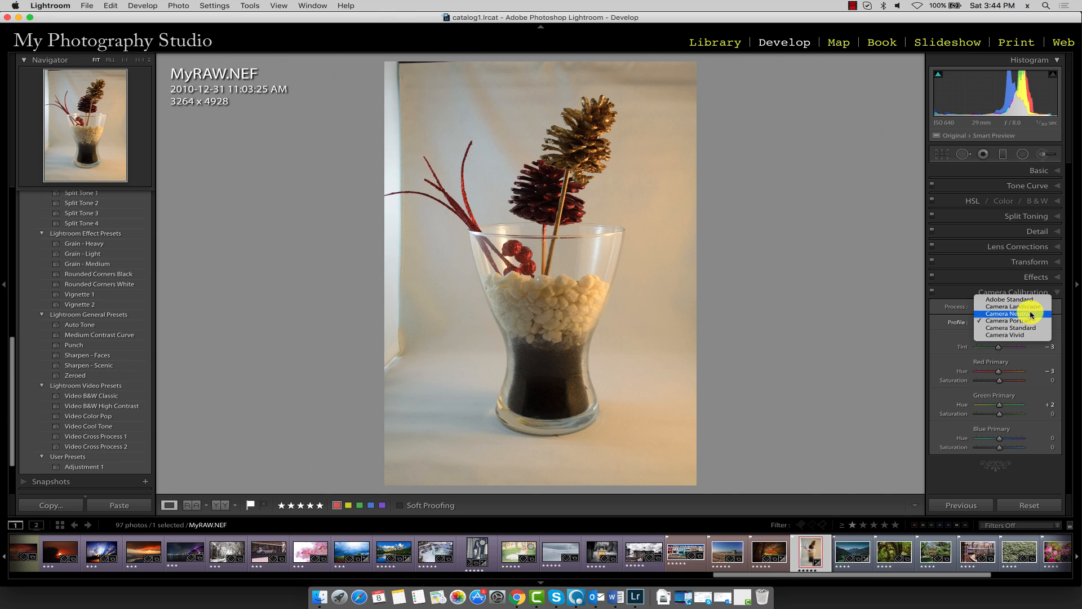
left_click(1031, 313)
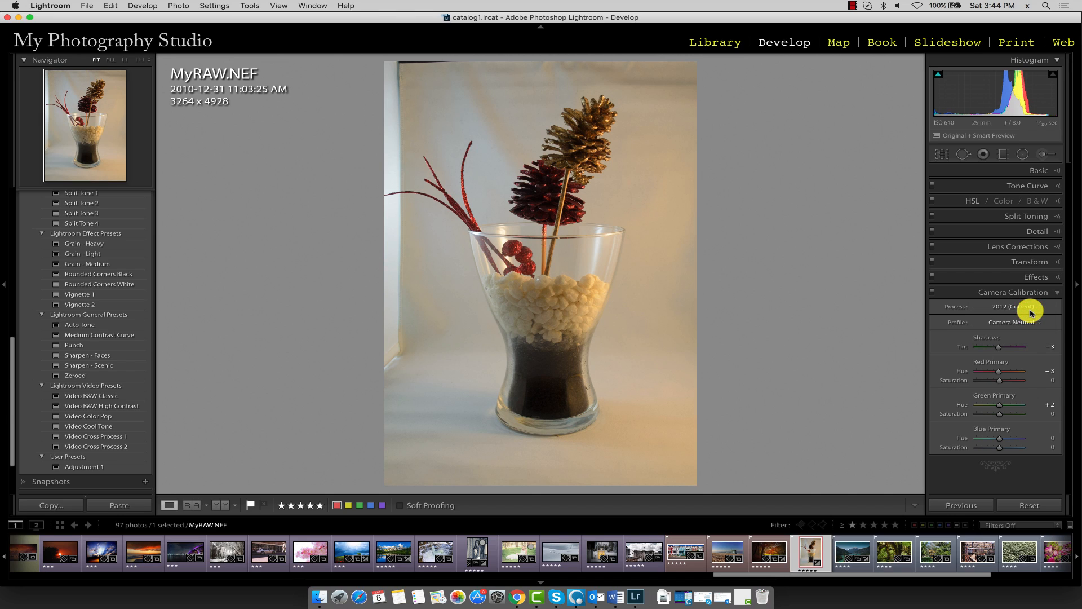